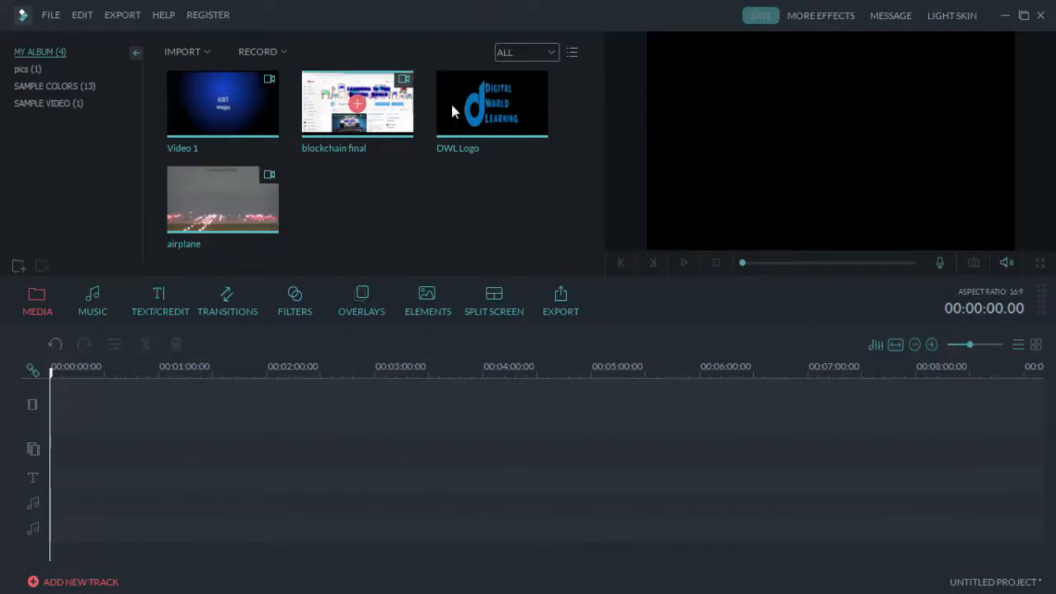
Add the airplane video to the start of the main video track and fit it to the timeline's width
drag(256, 213, 128, 404)
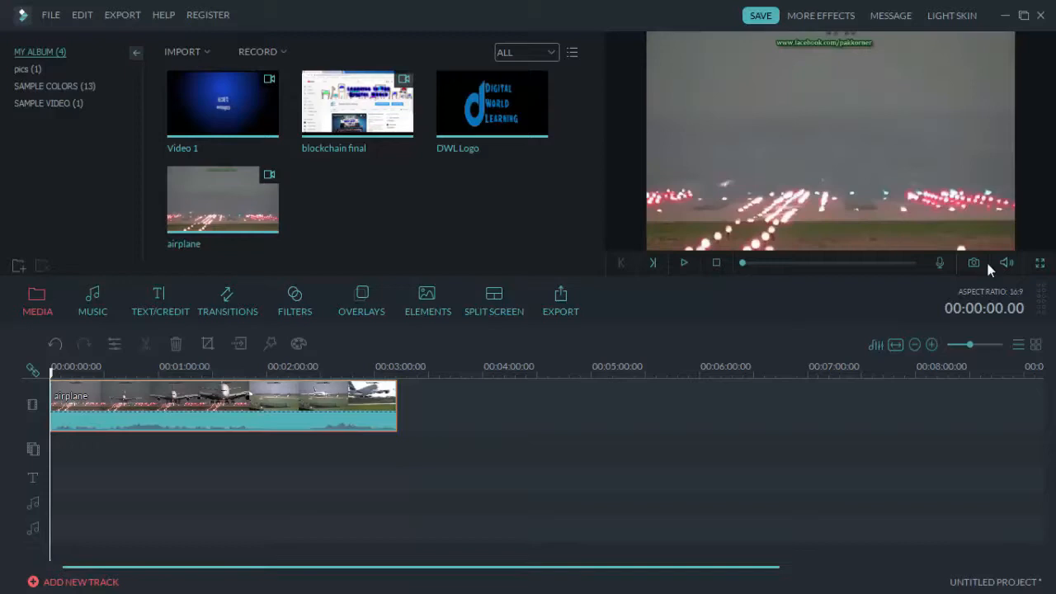
click(894, 346)
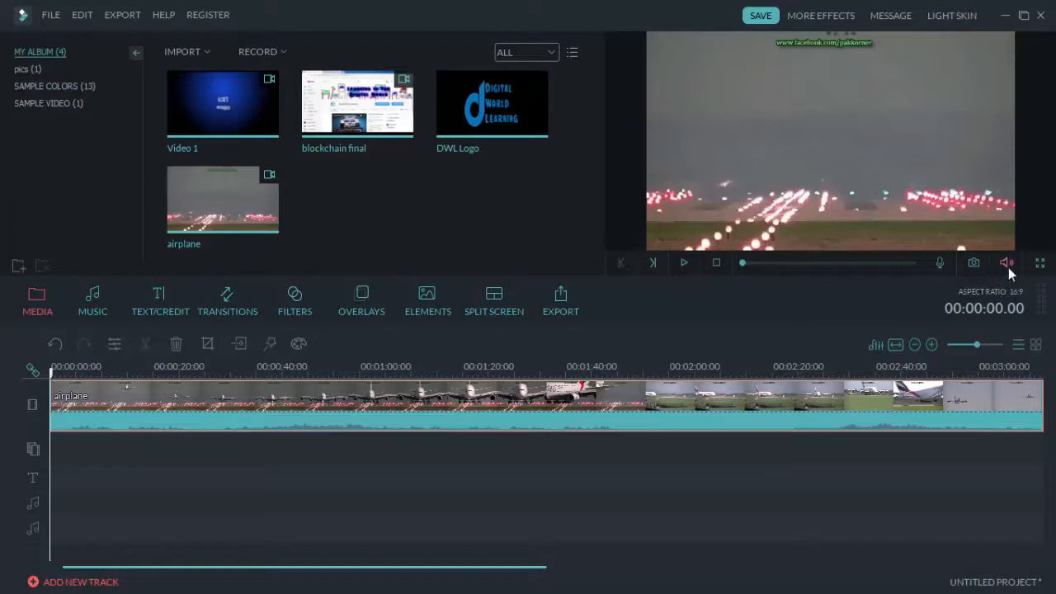
Preview the airplane clip and split it at 00:01:31.14, where the plane is on the runway
click(683, 264)
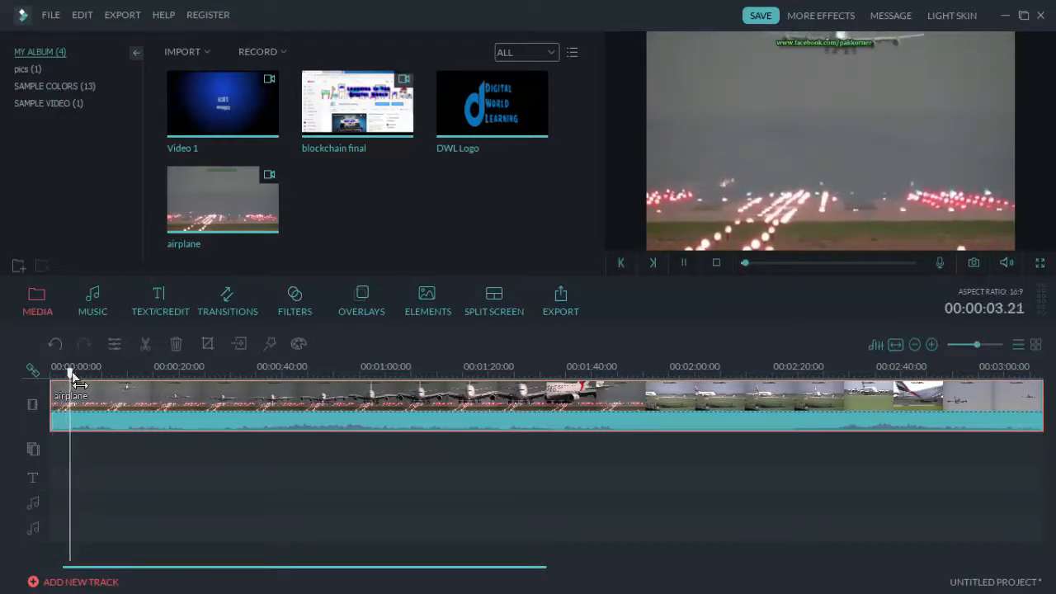
click(289, 373)
drag(290, 371, 56, 404)
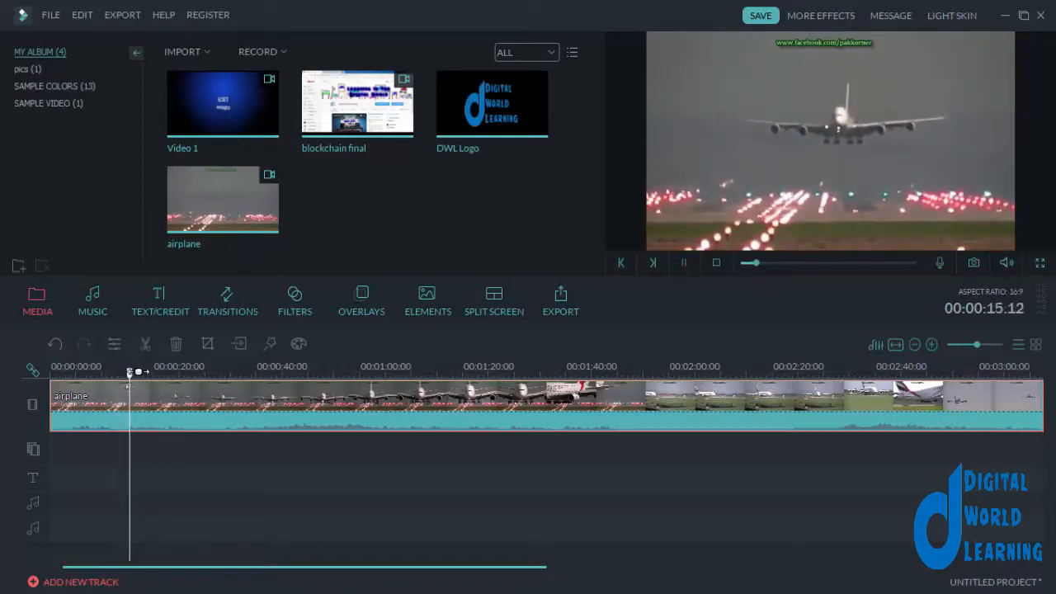
drag(129, 373, 509, 376)
key(space)
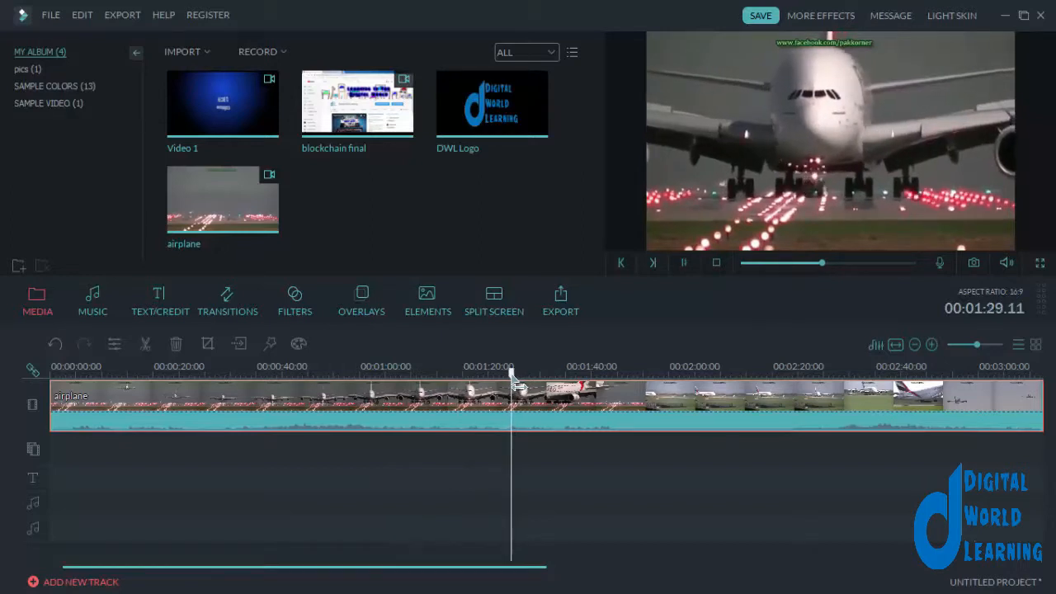
click(685, 263)
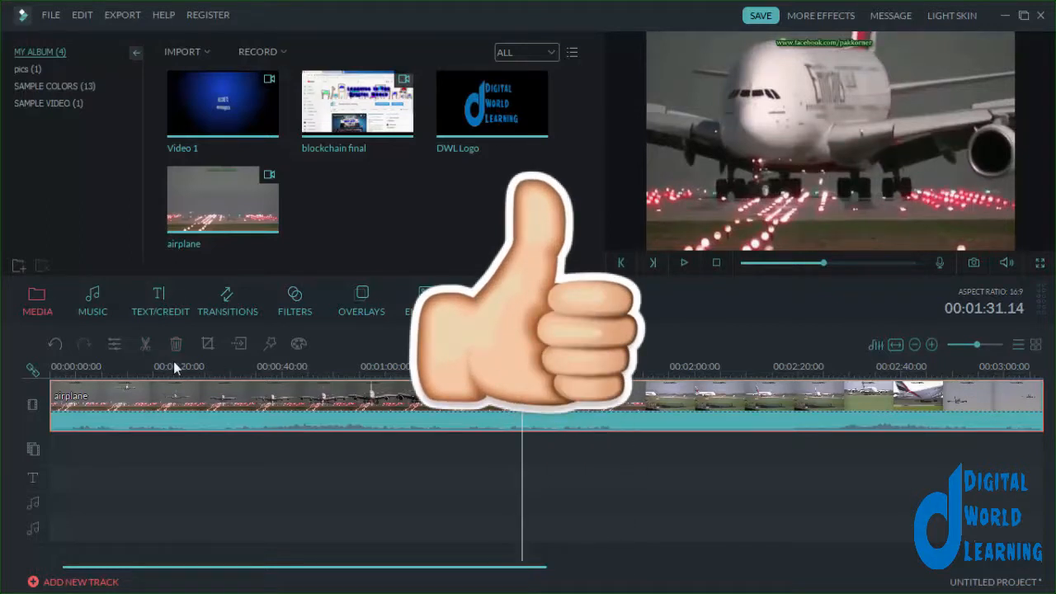
click(145, 344)
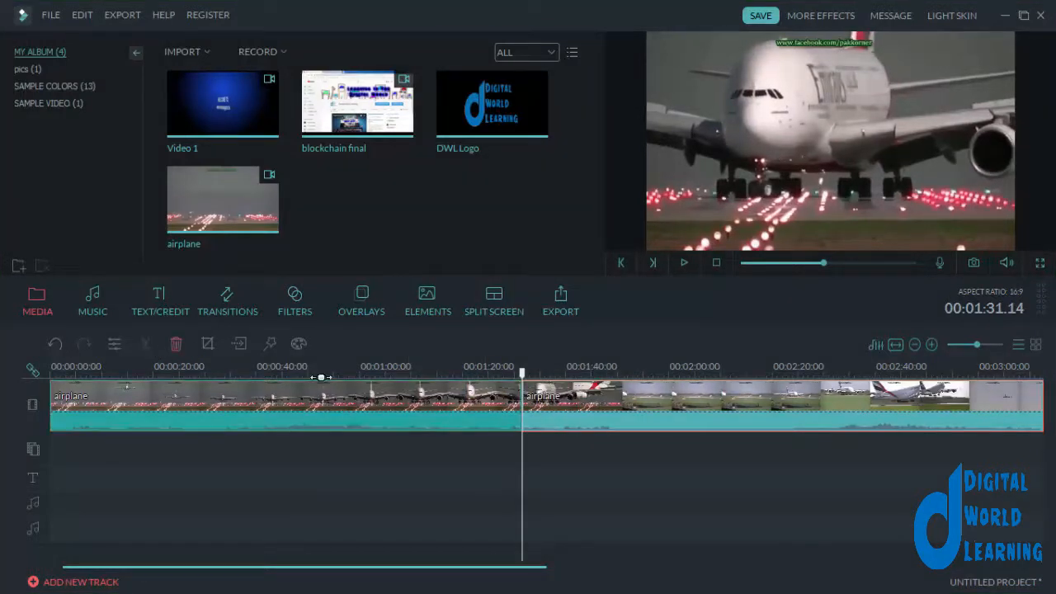
Set the playback speed of the airplane segment before the cut to 3.00X
click(422, 410)
right_click(424, 407)
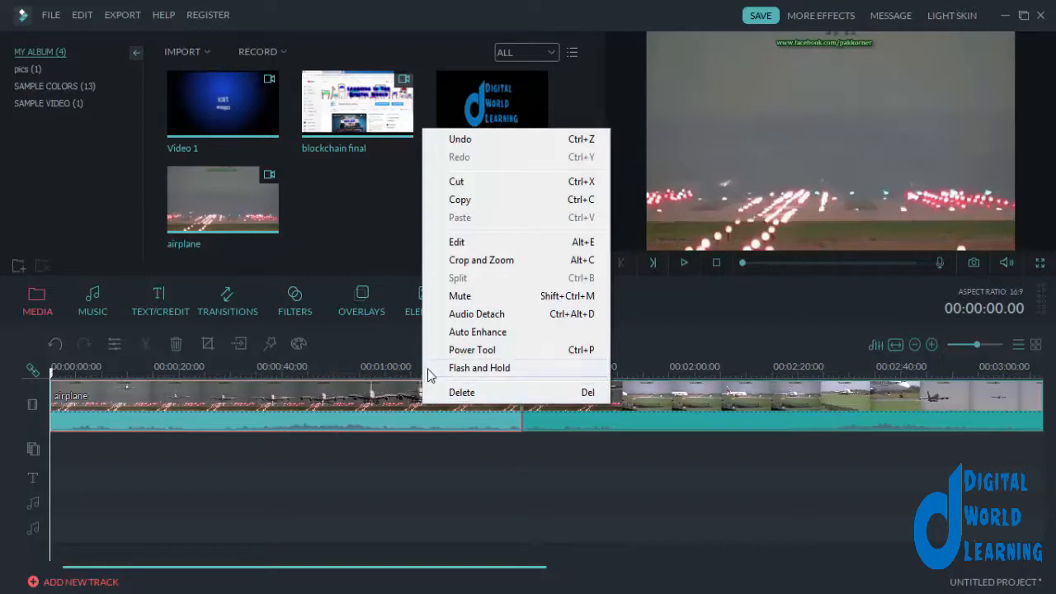
click(114, 347)
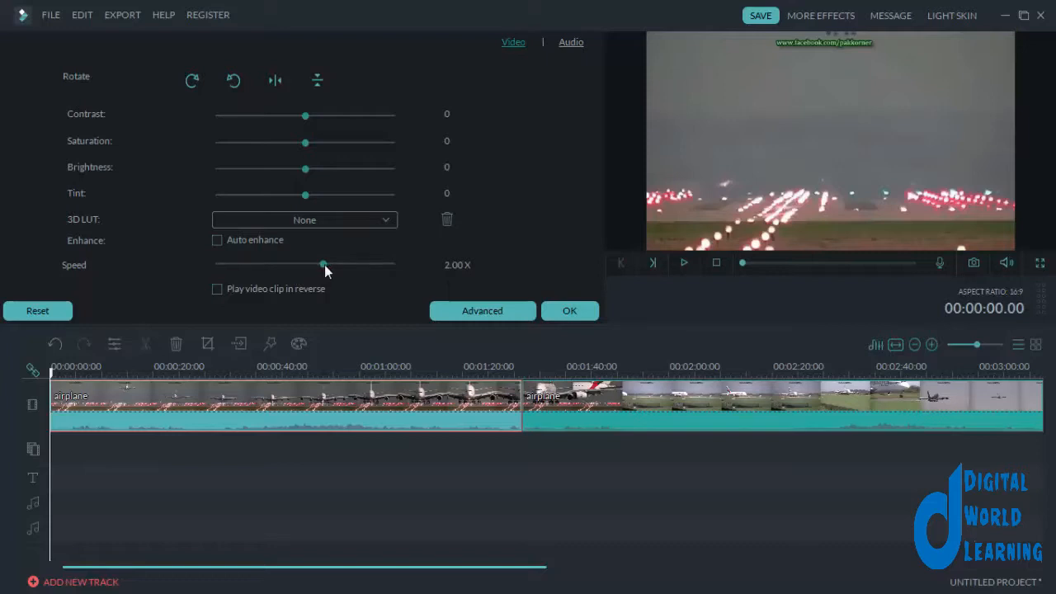
drag(338, 265, 340, 263)
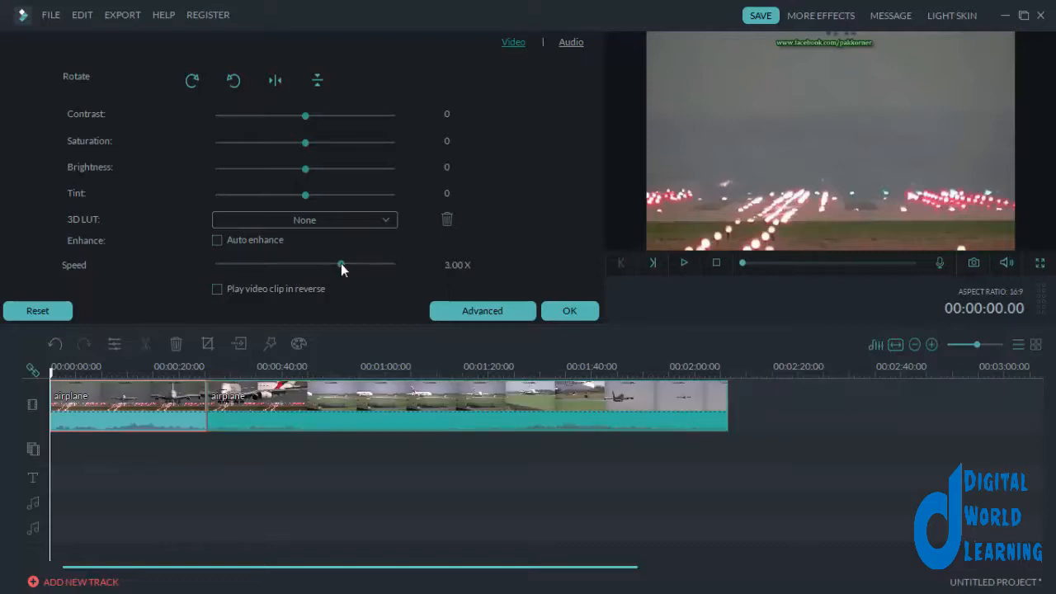
click(567, 310)
click(560, 298)
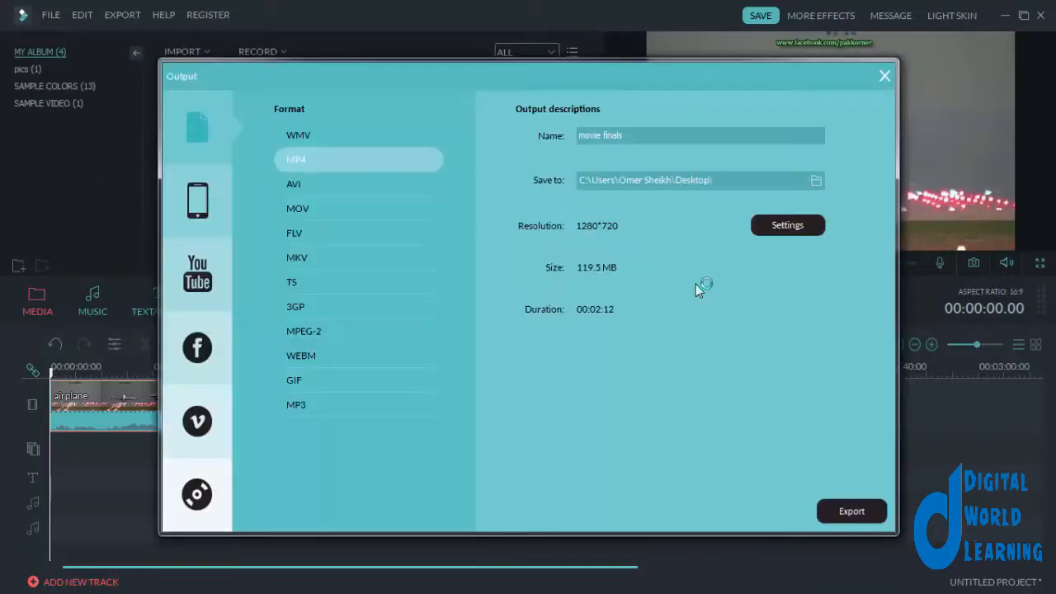
click(885, 76)
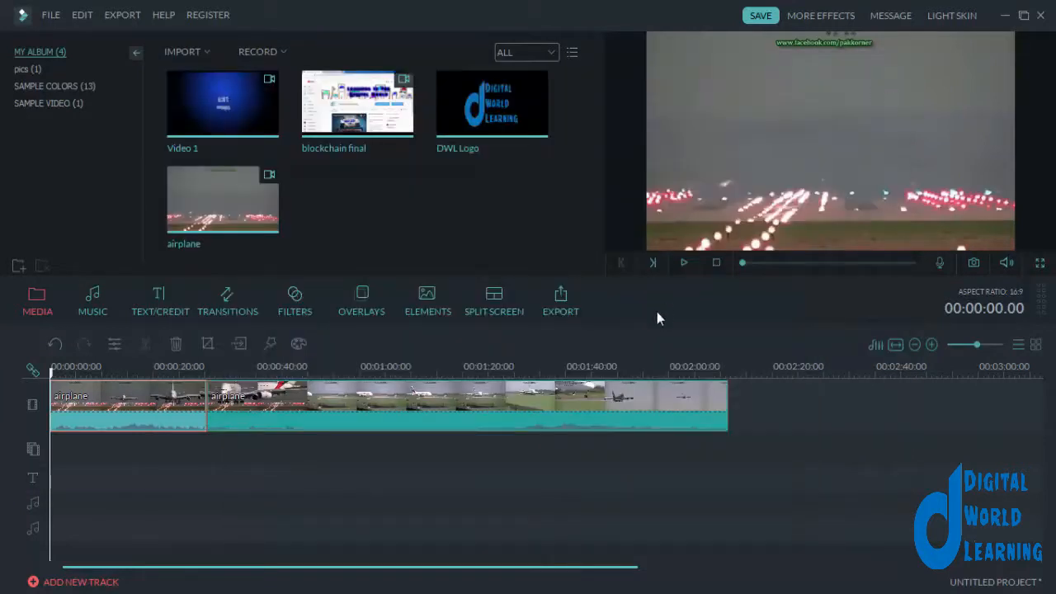
Preview the sped-up first segment and set its playback speed to 10.00X
click(683, 263)
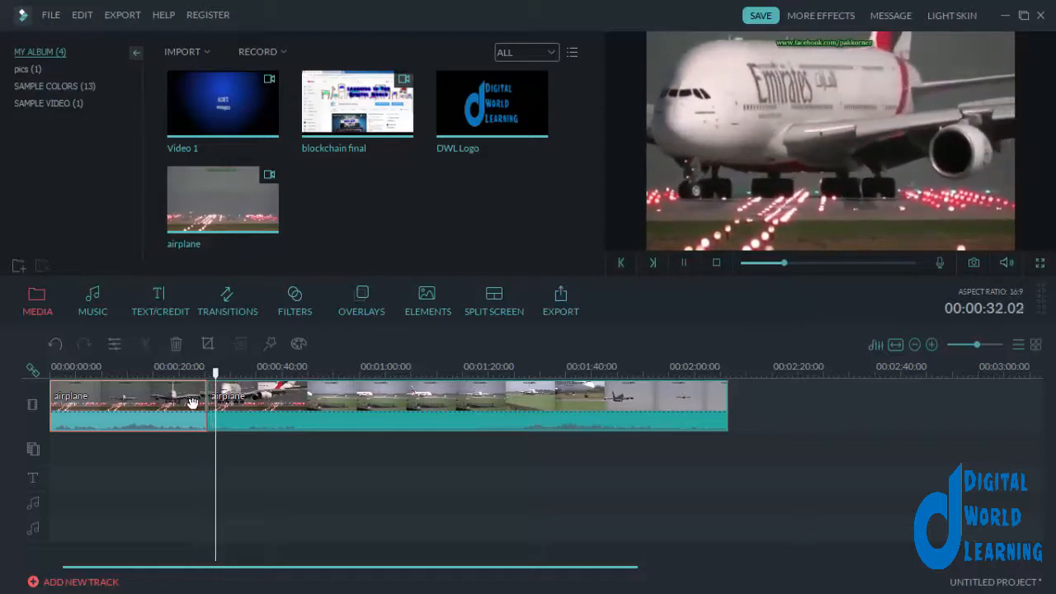
right_click(147, 406)
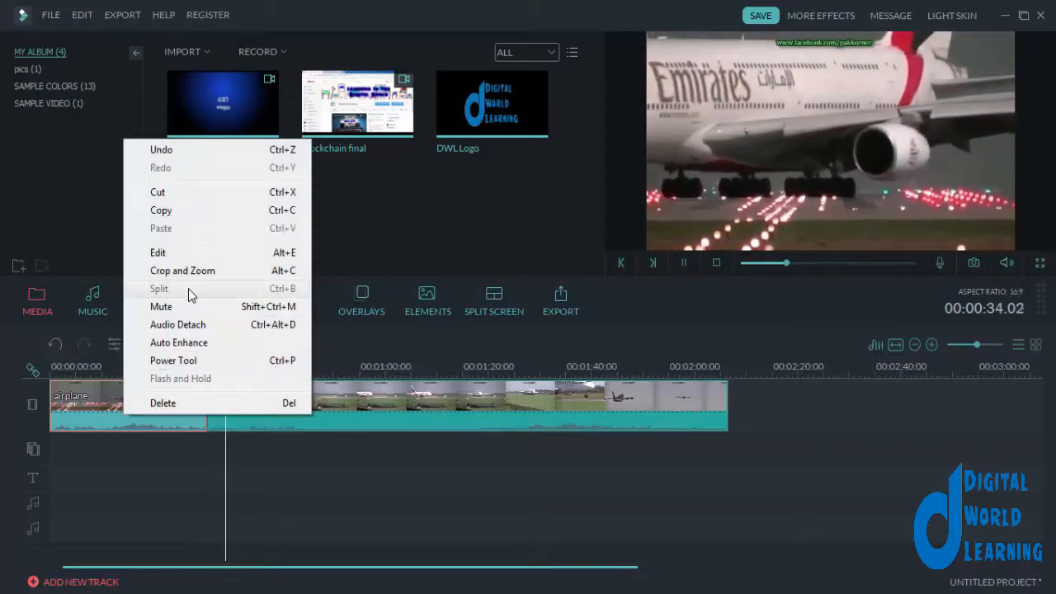
click(160, 252)
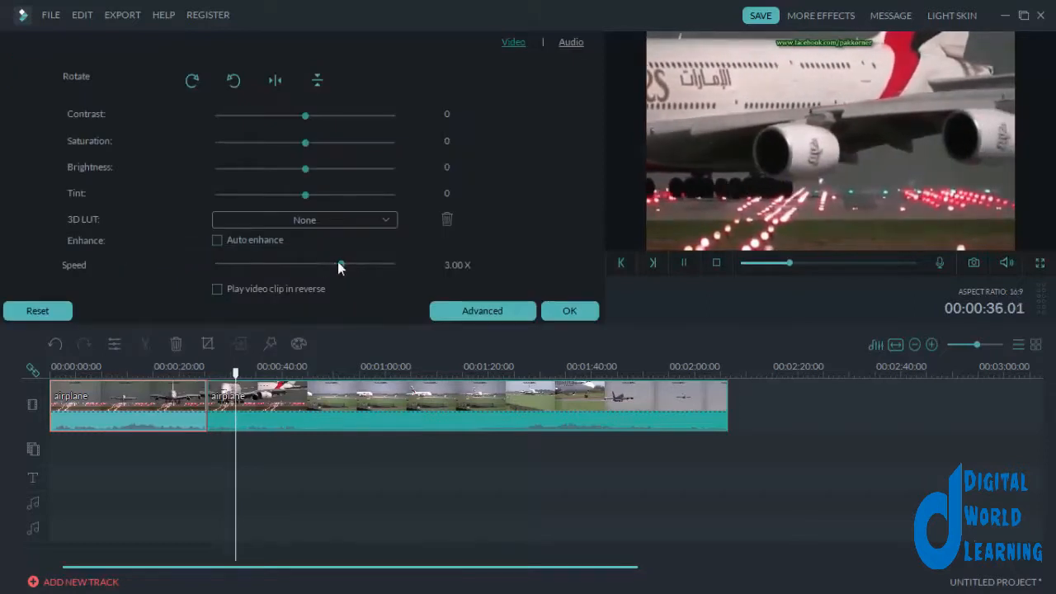
drag(341, 264, 392, 264)
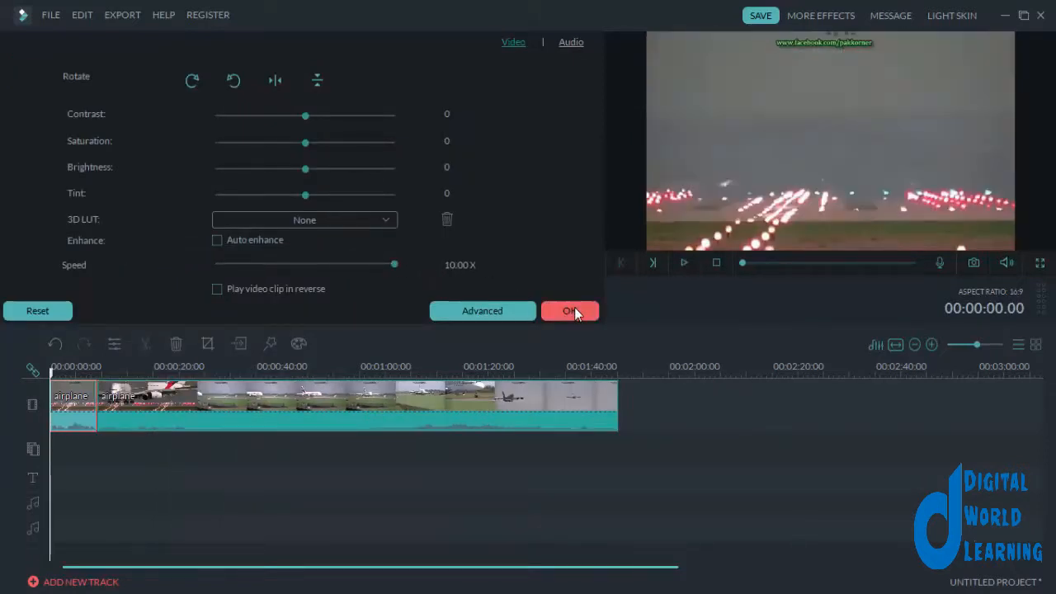
click(570, 310)
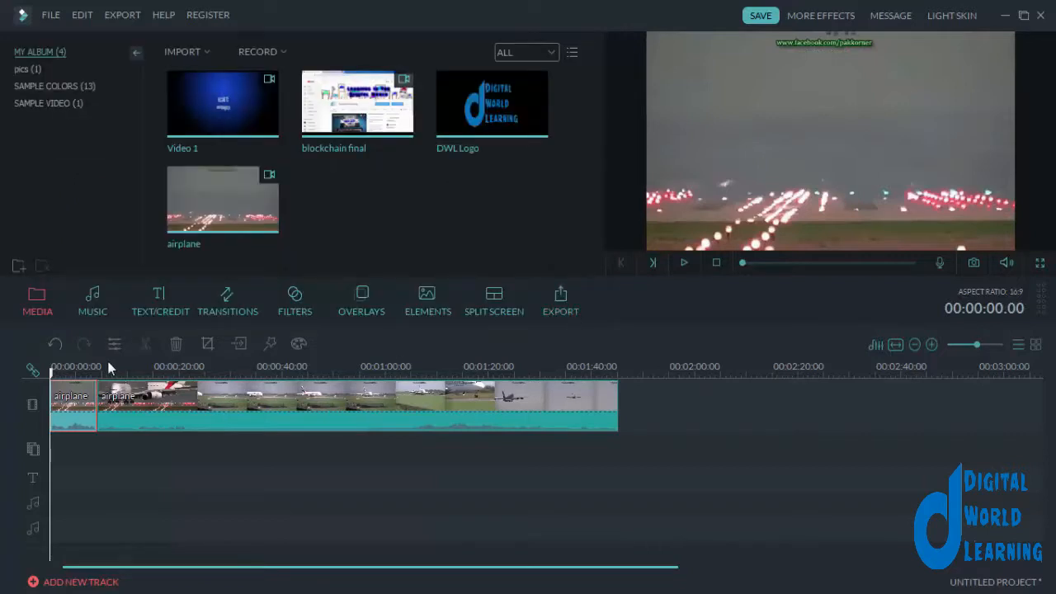
Preview the edited video and split the second airplane segment at 00:01:15.22
click(682, 262)
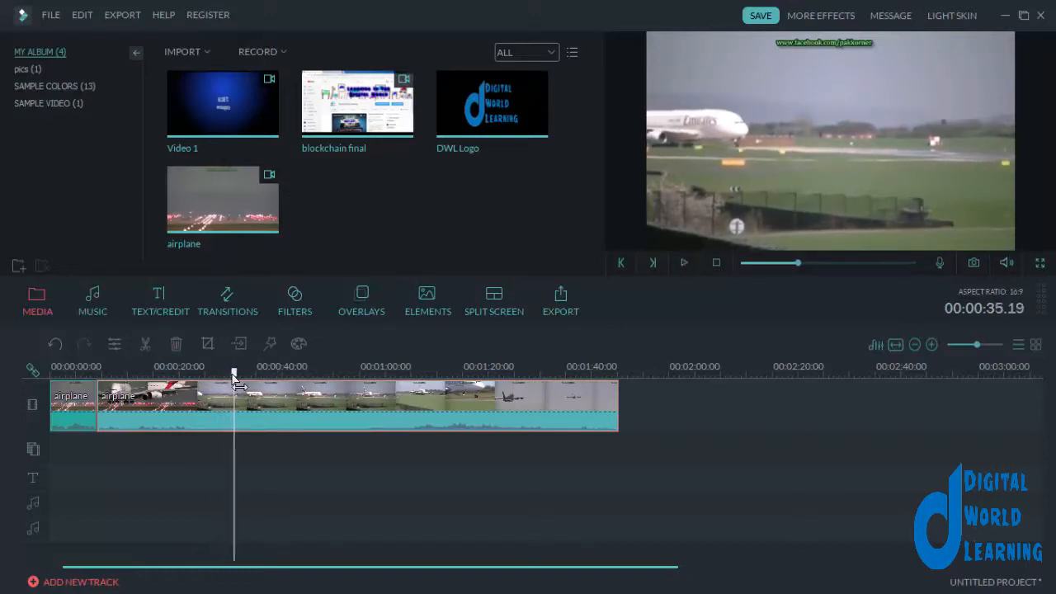
drag(237, 384, 433, 383)
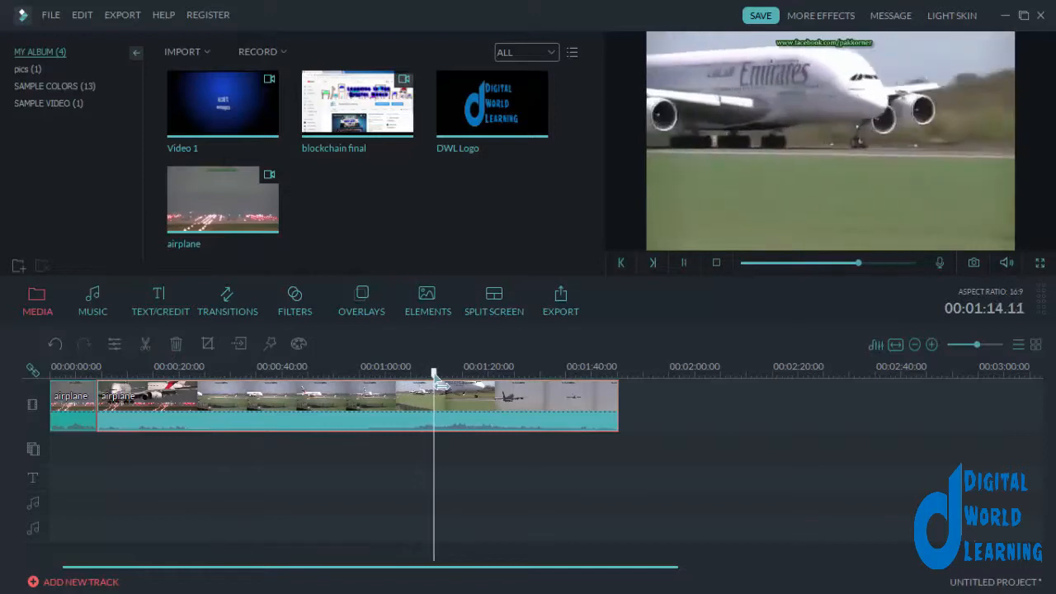
click(683, 263)
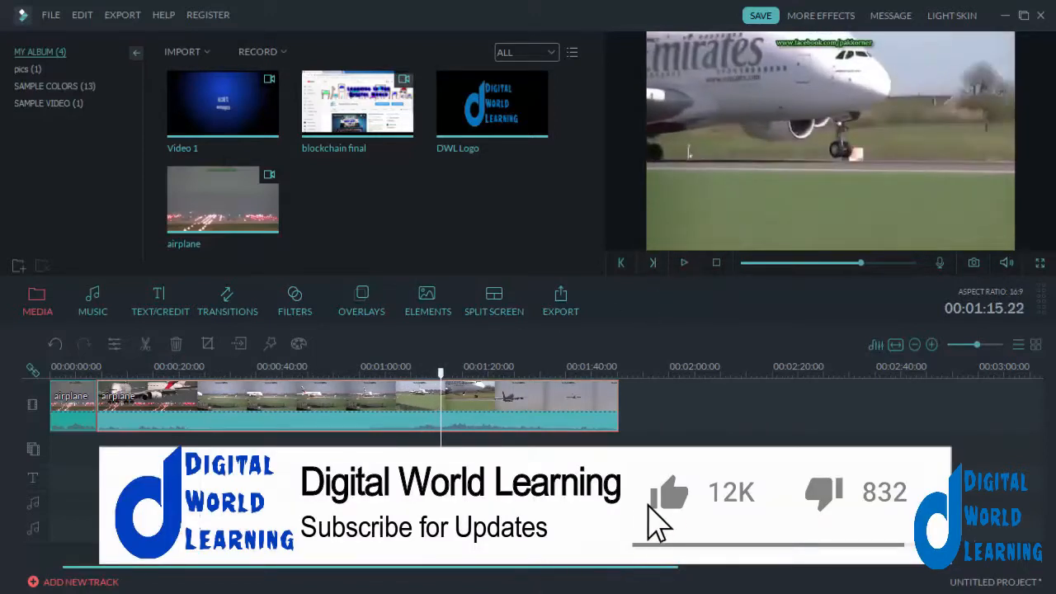
click(143, 343)
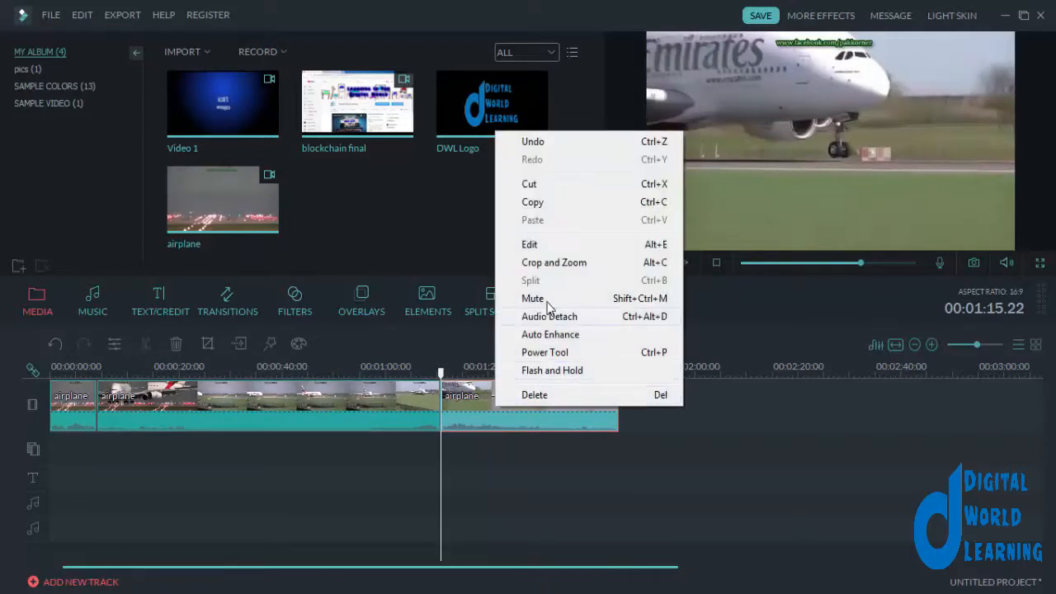
Slow the airplane segment after the 00:01:15.22 cut to a speed of 0.25X
click(547, 244)
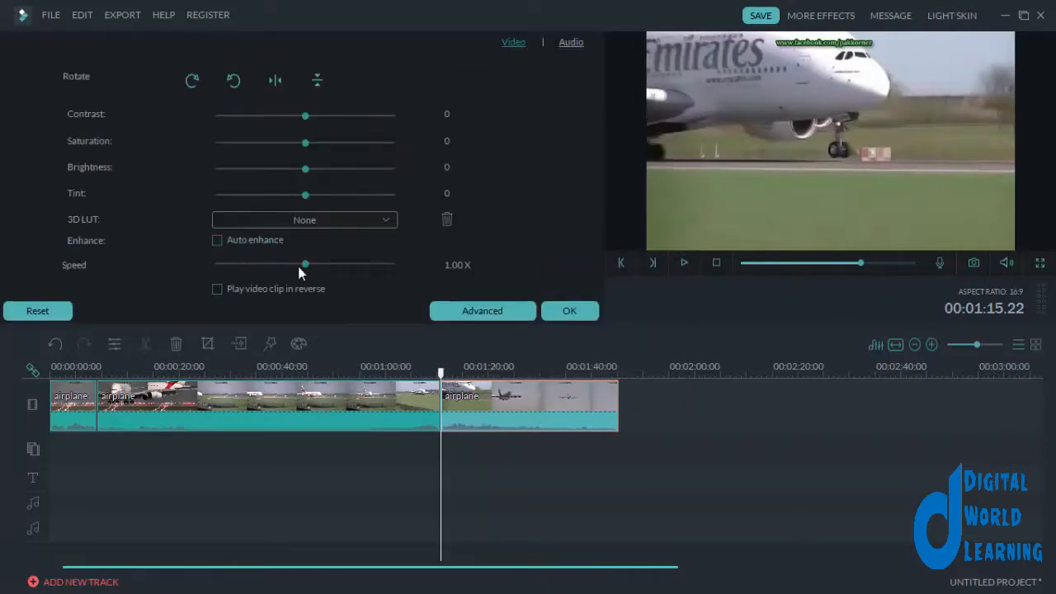
drag(305, 265, 288, 265)
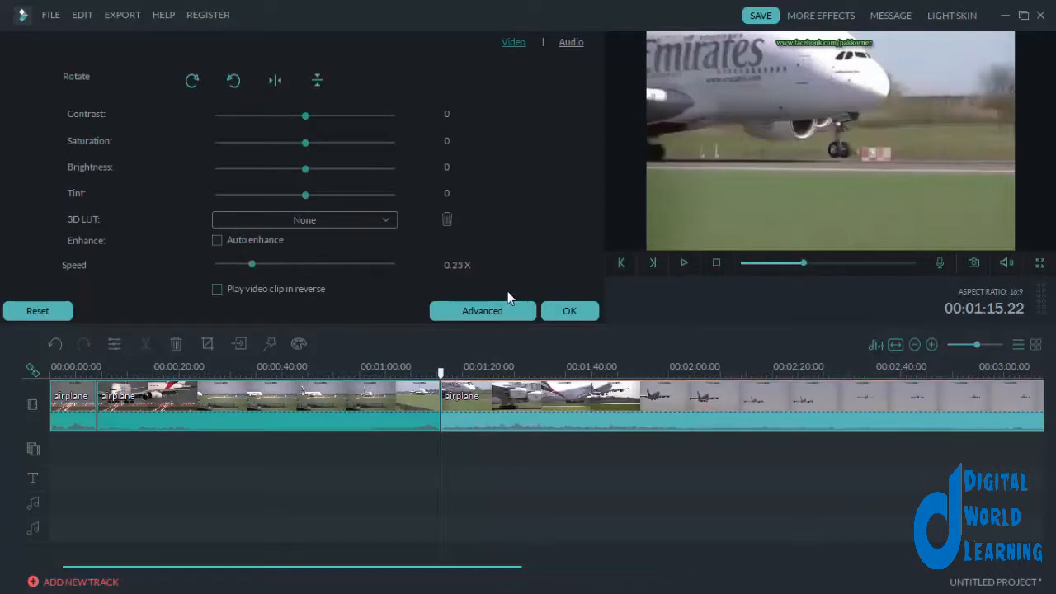
click(568, 311)
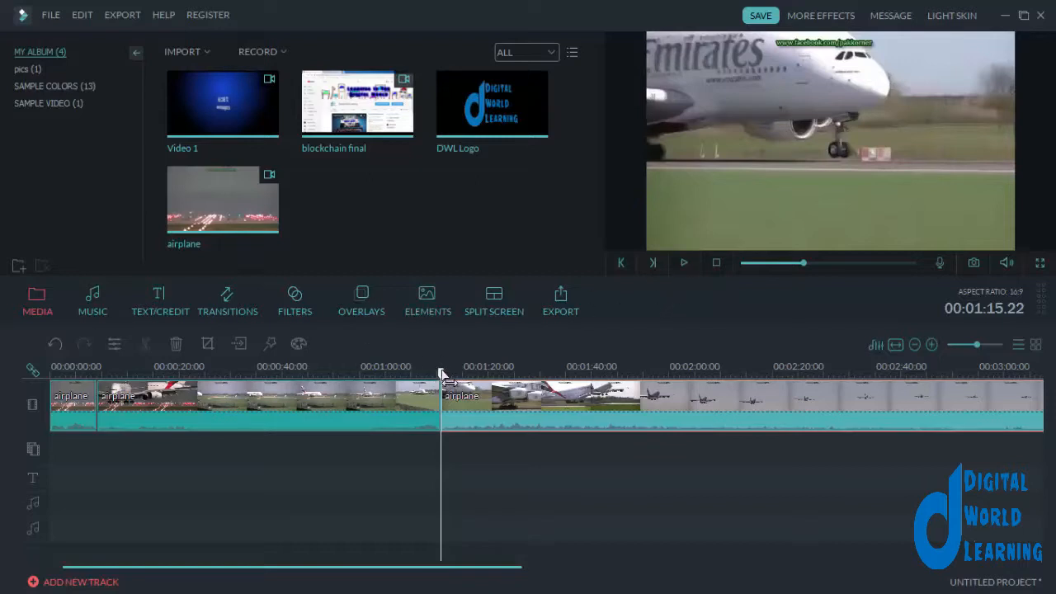
Preview the start of the slow-motion segment and split it at 00:01:38.23
drag(443, 375, 417, 373)
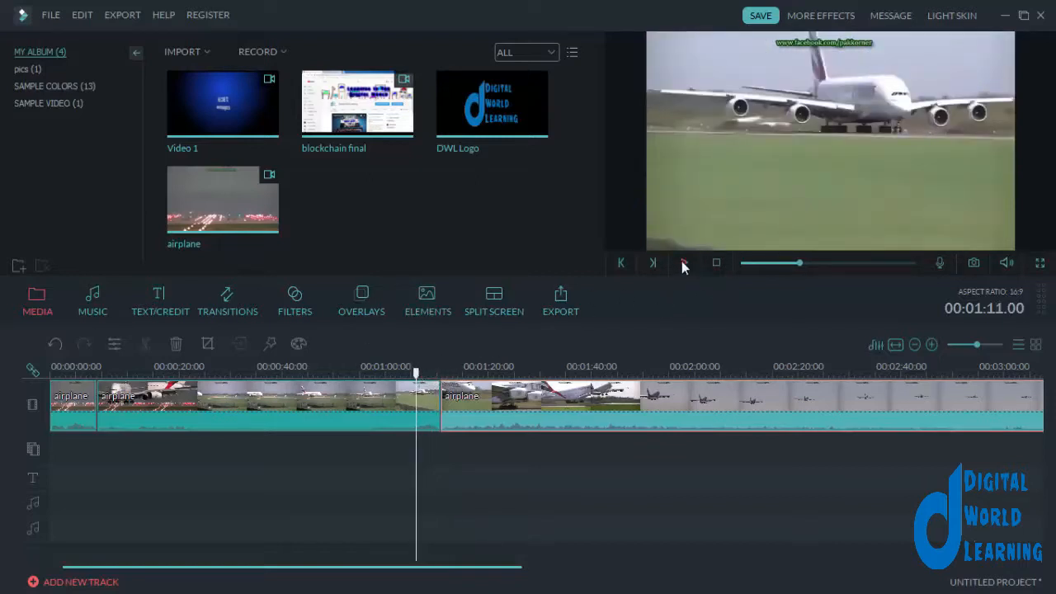
click(683, 263)
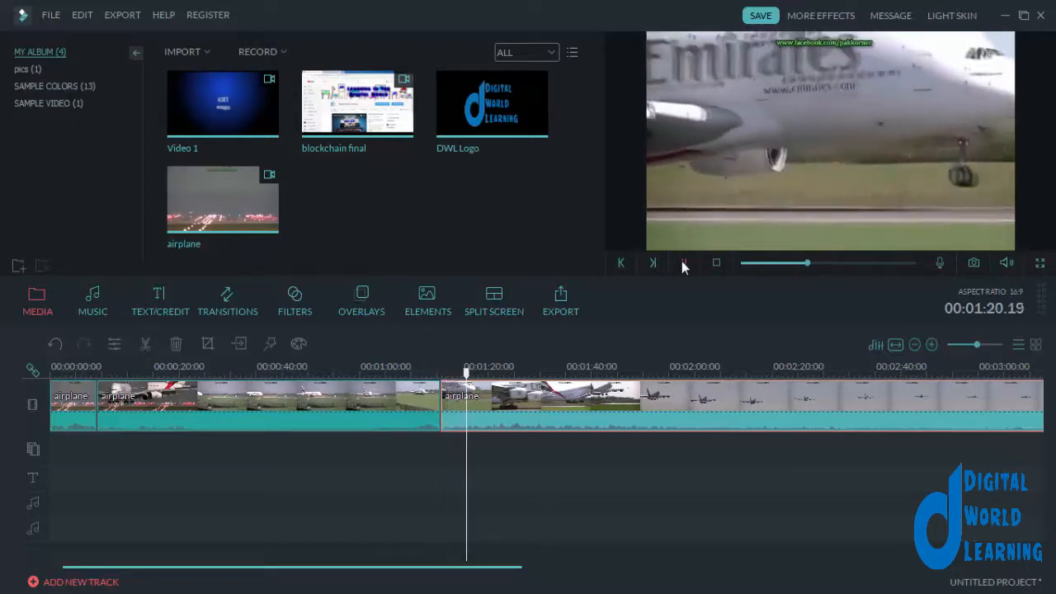
click(682, 262)
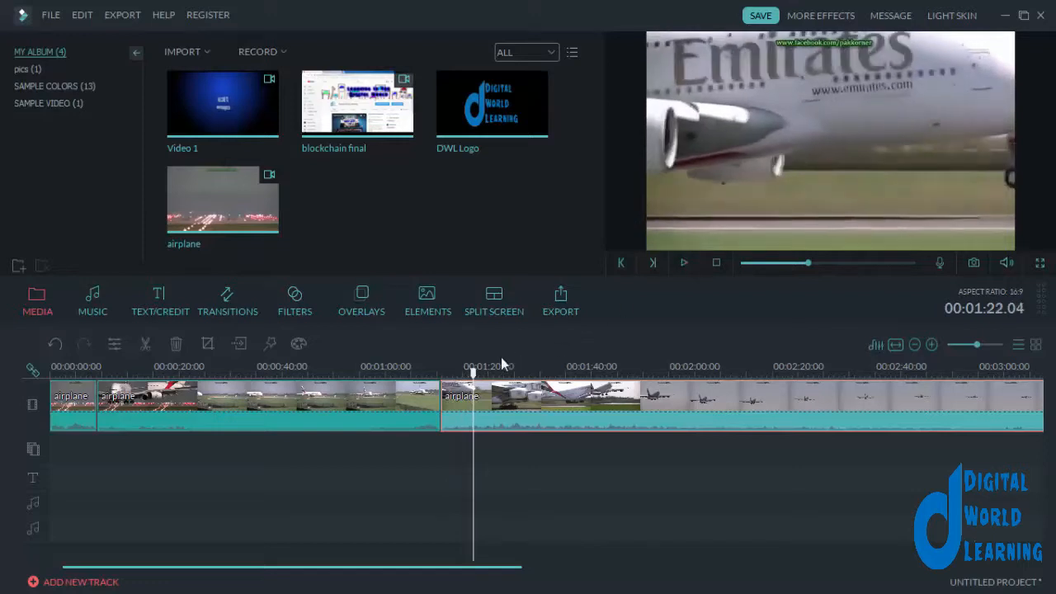
drag(475, 374, 561, 373)
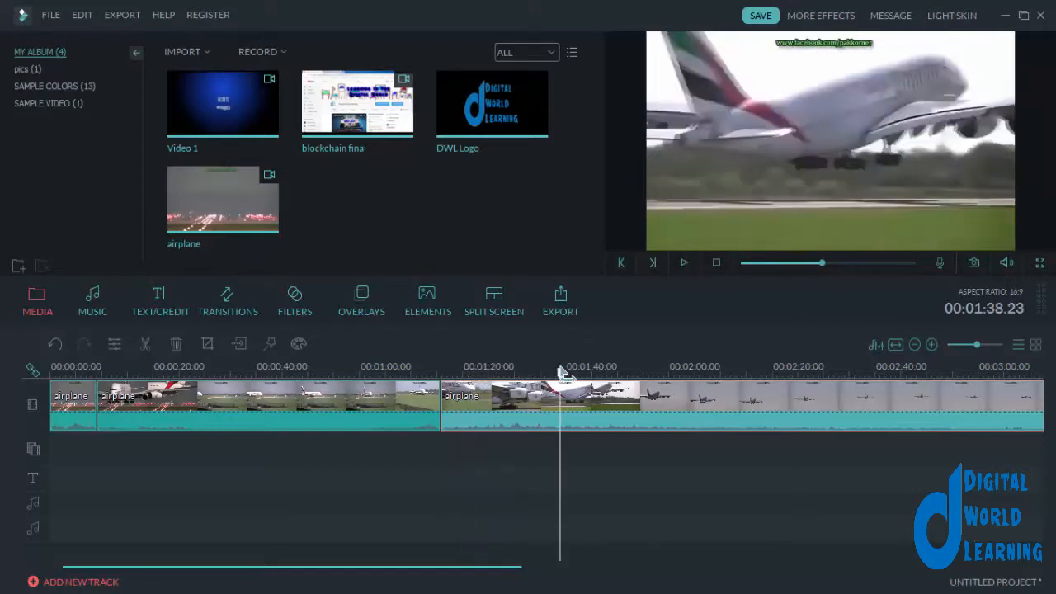
click(146, 344)
Restore normal speed for the last airplane segment after 00:01:38.23 and preview the change from slow motion
right_click(610, 401)
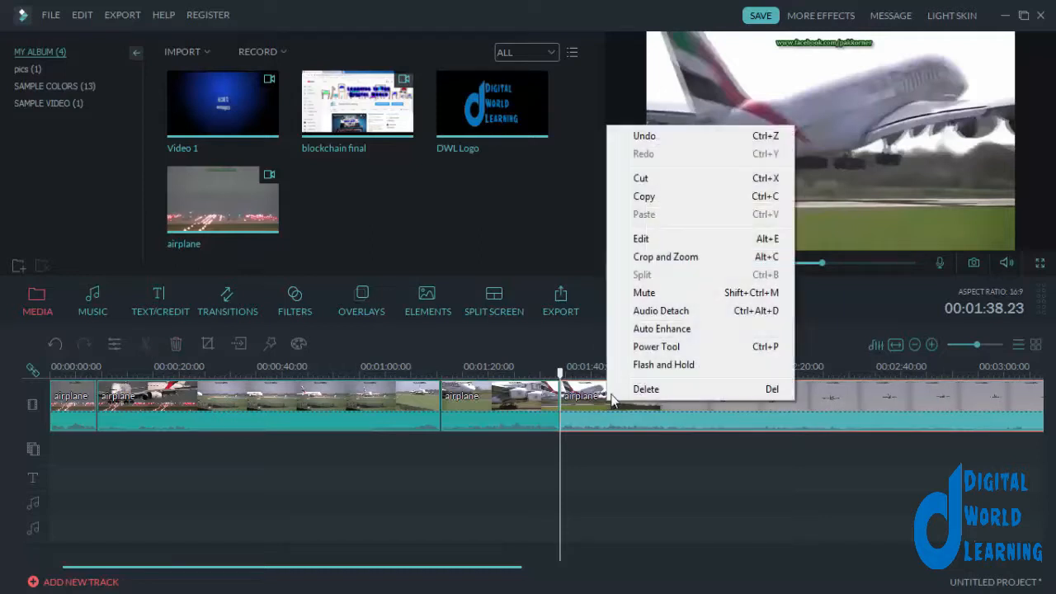
click(676, 239)
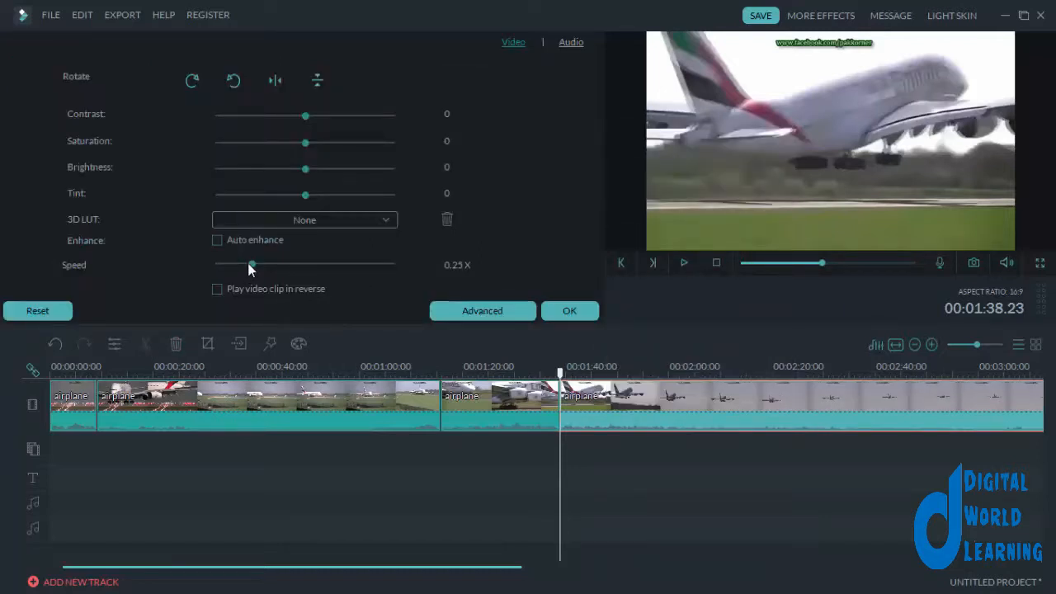
click(569, 311)
drag(568, 388, 540, 385)
click(681, 262)
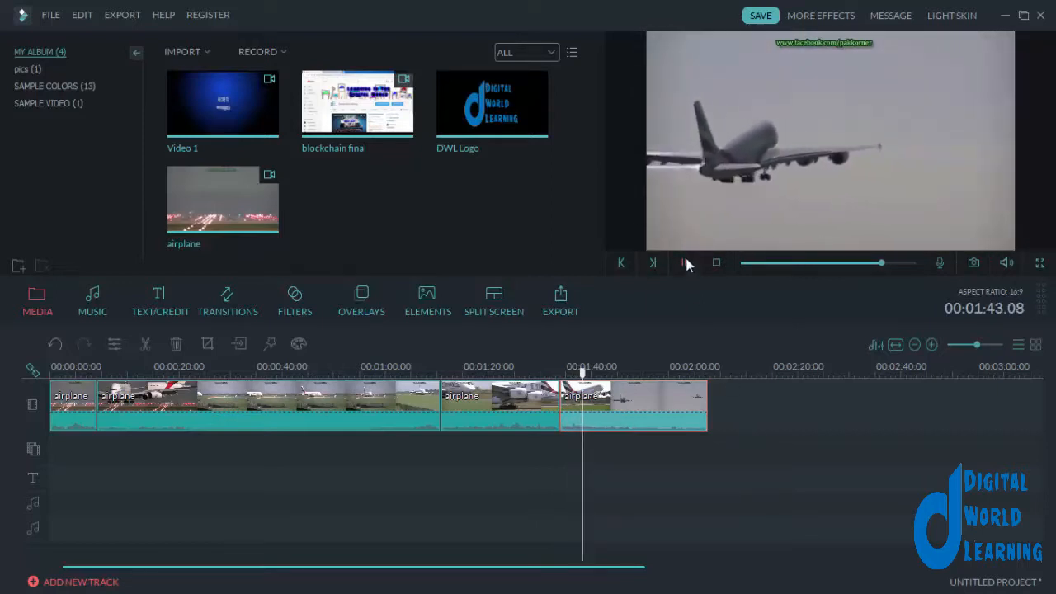
click(715, 262)
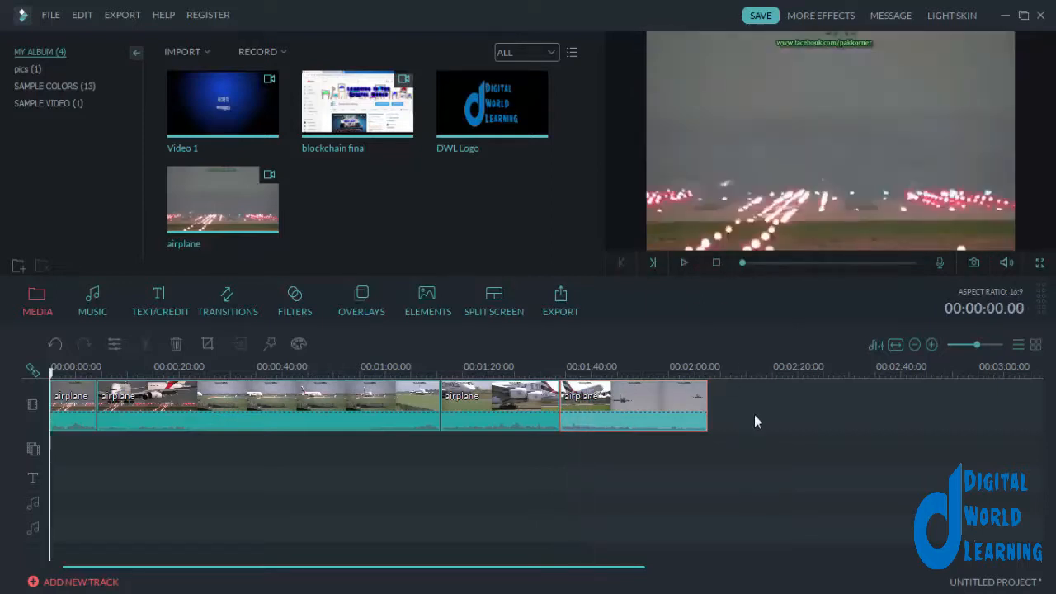
Undo all the splits and speed changes made to the airplane clip
drag(754, 421, 64, 441)
click(609, 471)
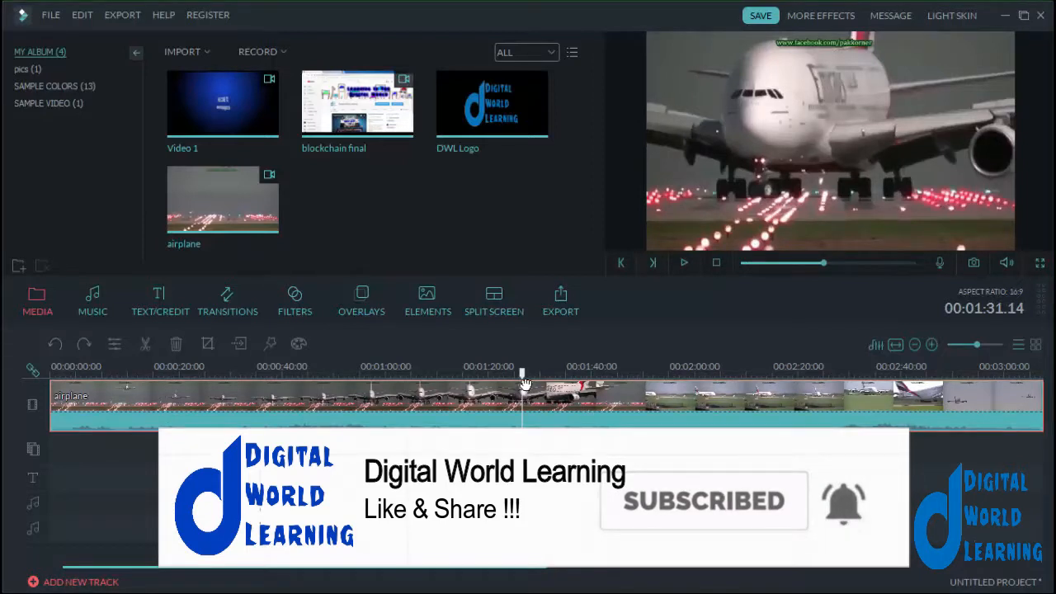
Set the whole airplane clip to play in reverse and apply the change
drag(523, 375, 447, 379)
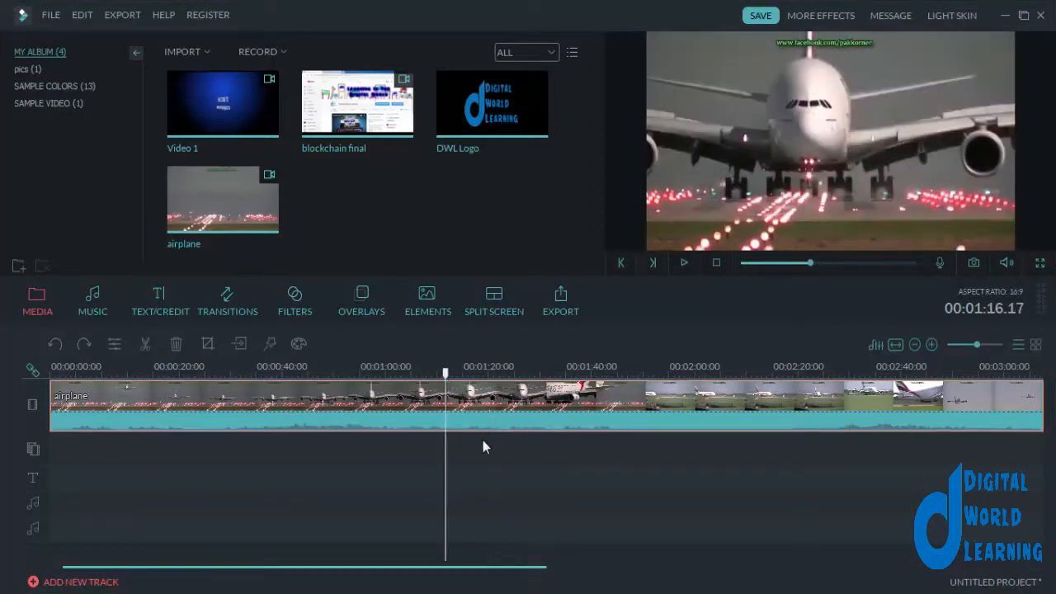
right_click(592, 419)
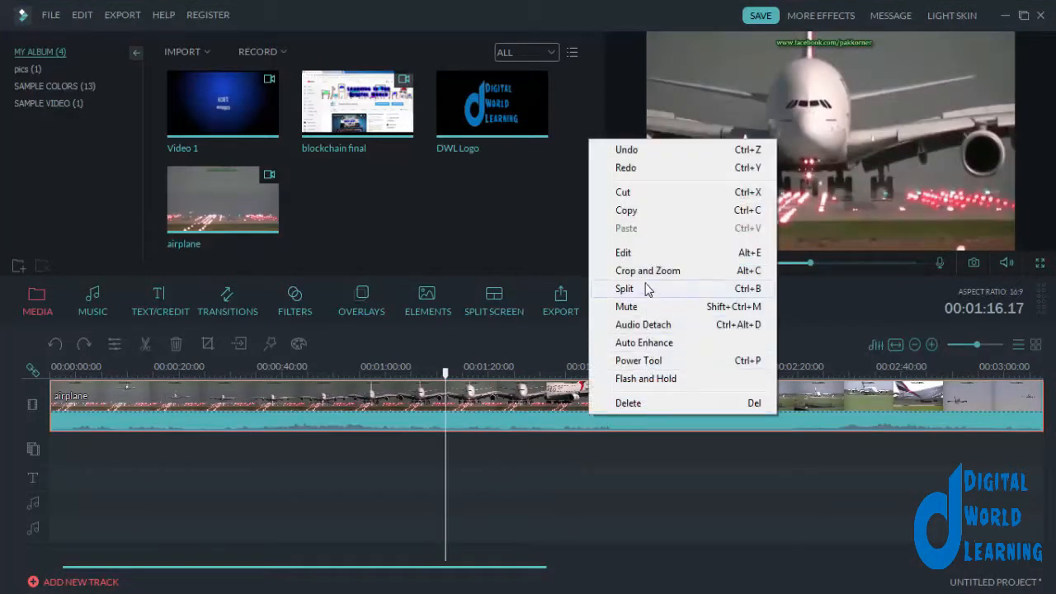
click(642, 254)
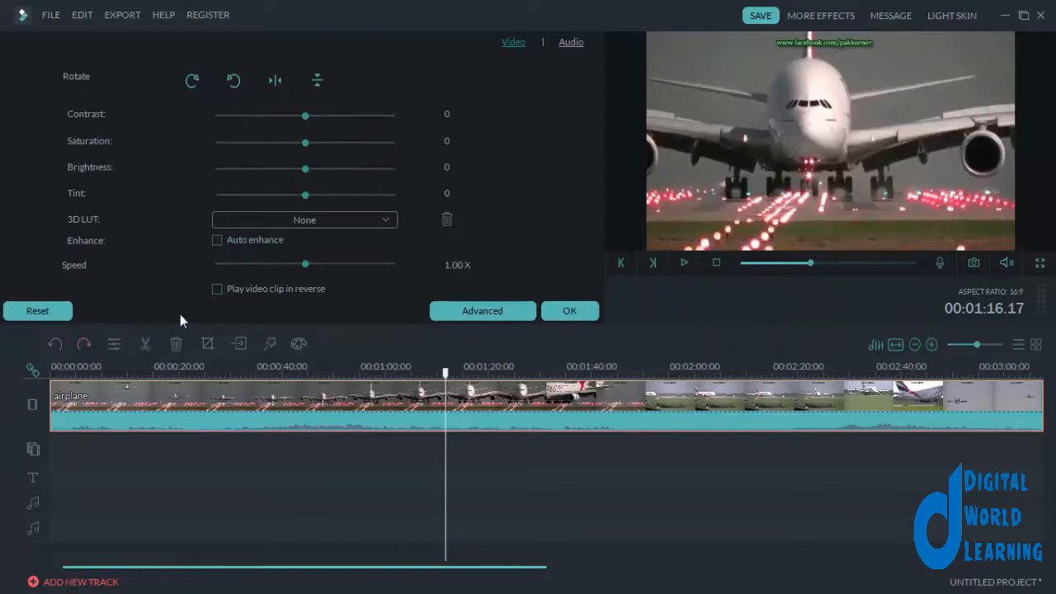
click(235, 293)
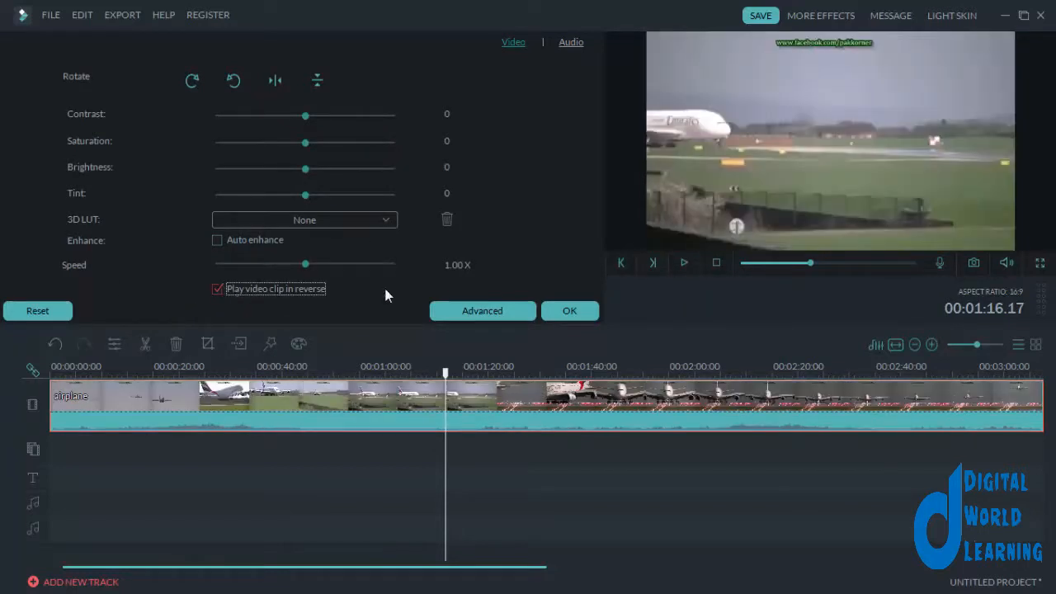
click(554, 310)
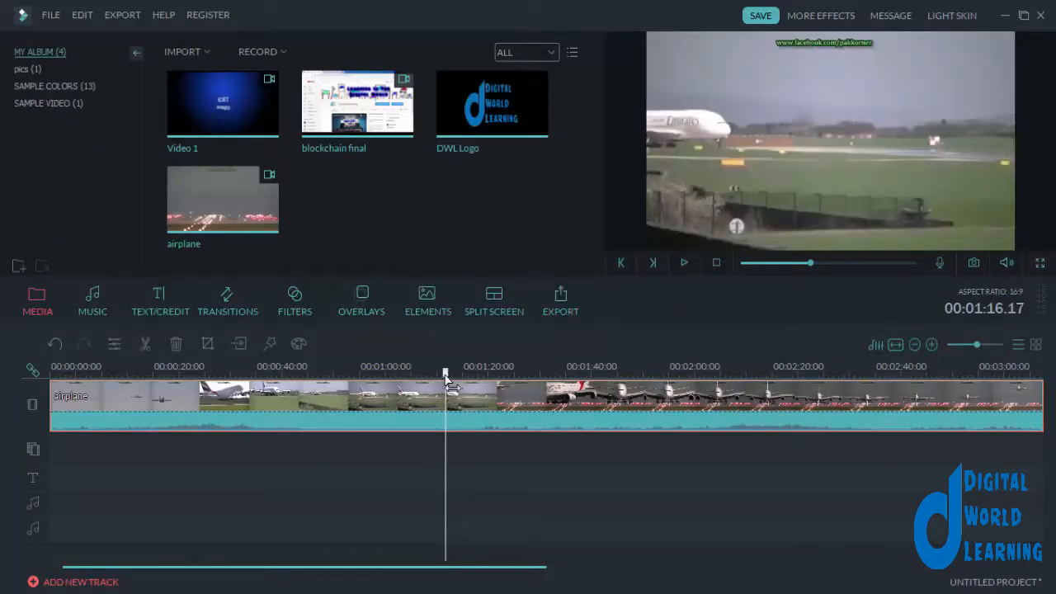
Preview the reversed airplane clip from its beginning and again near 00:02:47, and stop the playback
drag(451, 388, 9, 377)
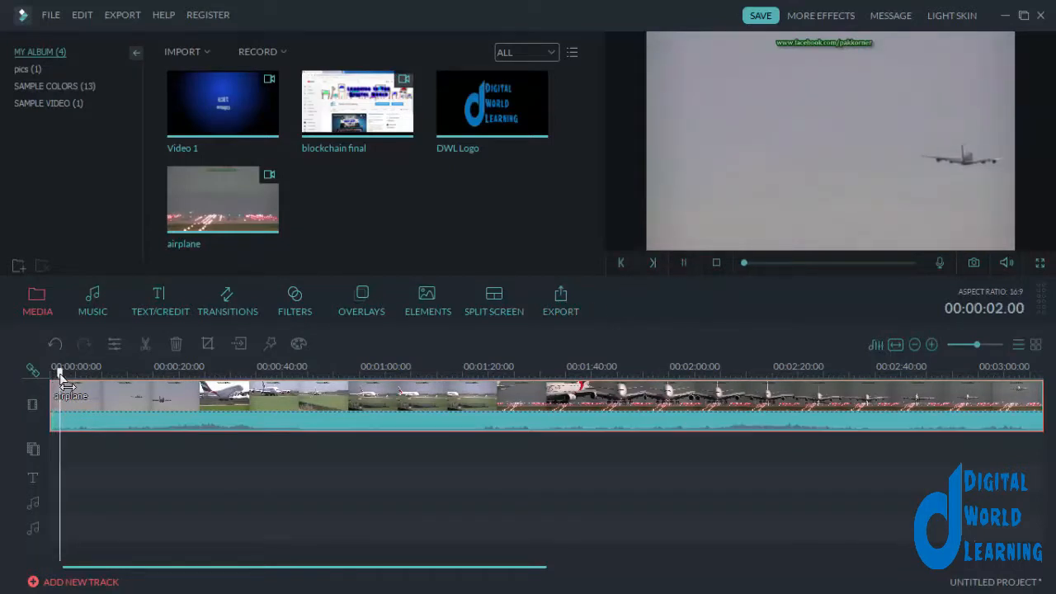
drag(62, 379, 907, 421)
click(684, 263)
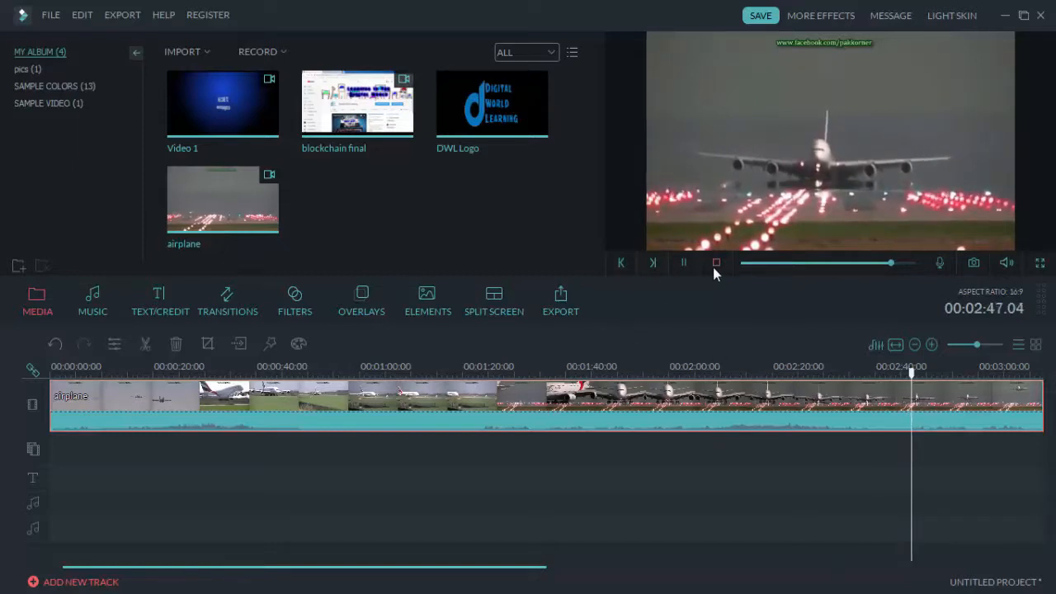
click(714, 263)
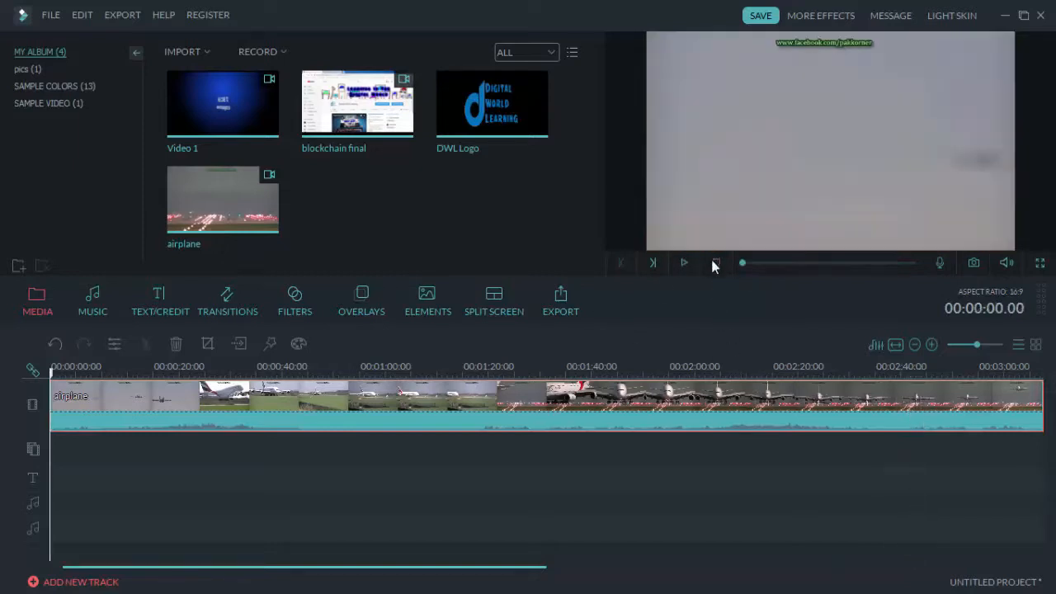